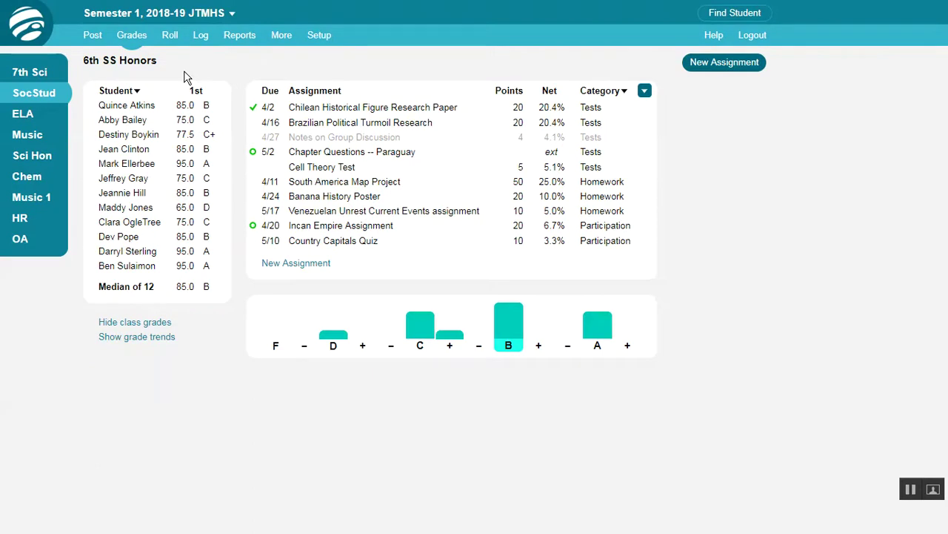
- Open all materials for the 6th SS Honors class and check the material type and course filter options
left_click(102, 36)
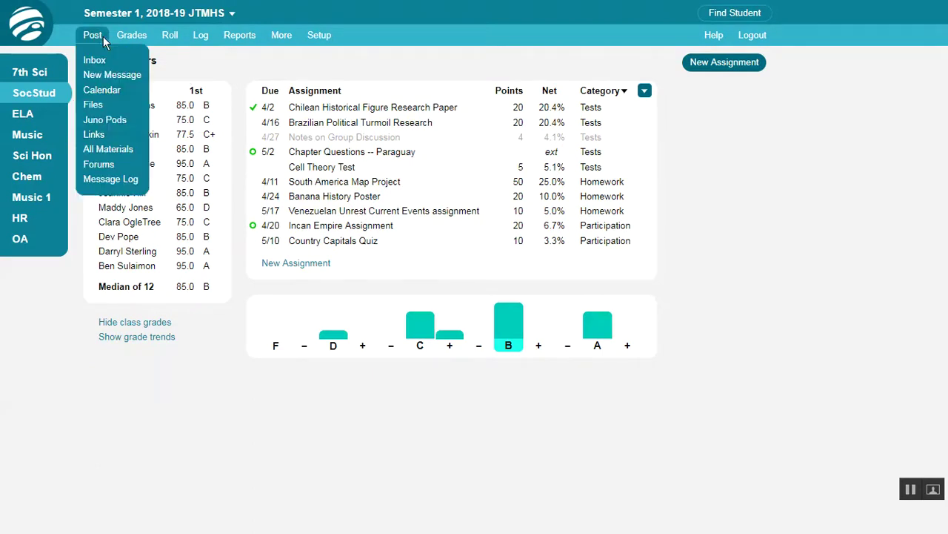
left_click(143, 146)
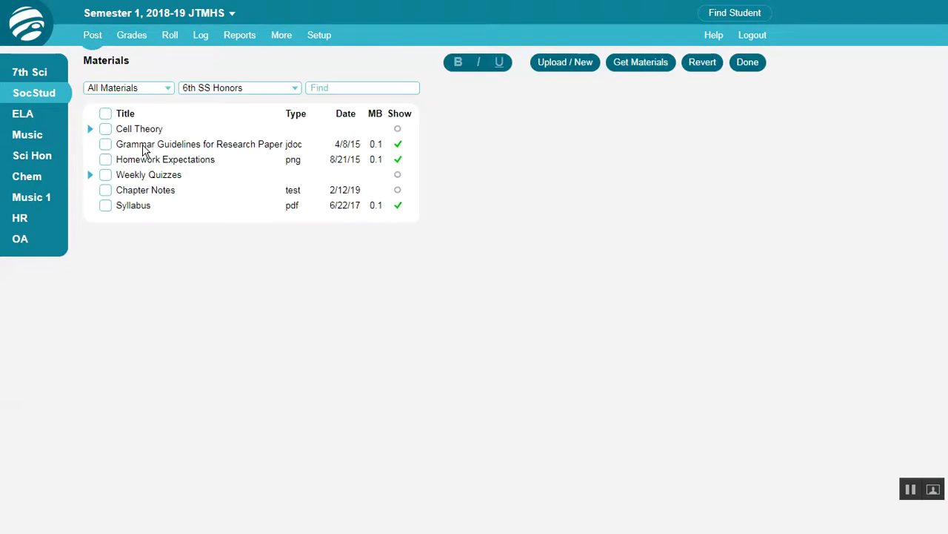
left_click(167, 88)
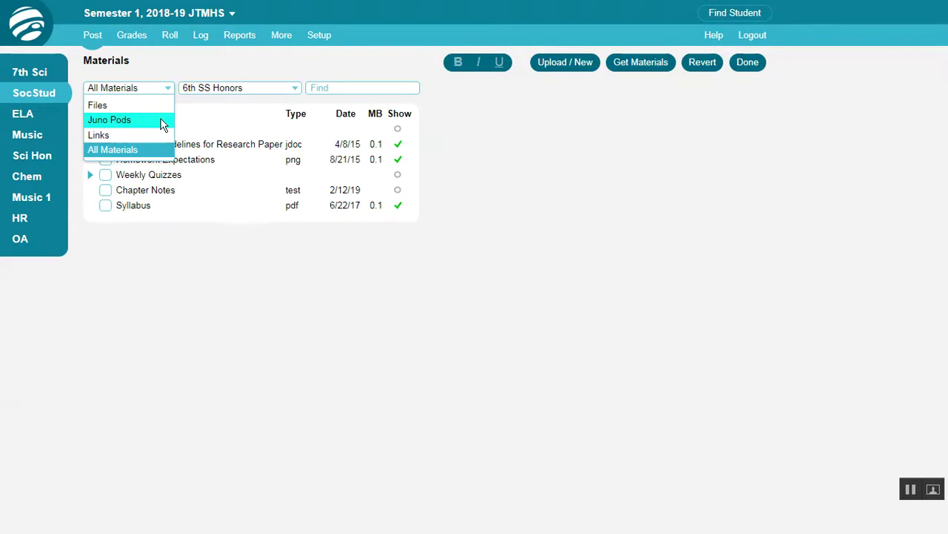
left_click(292, 88)
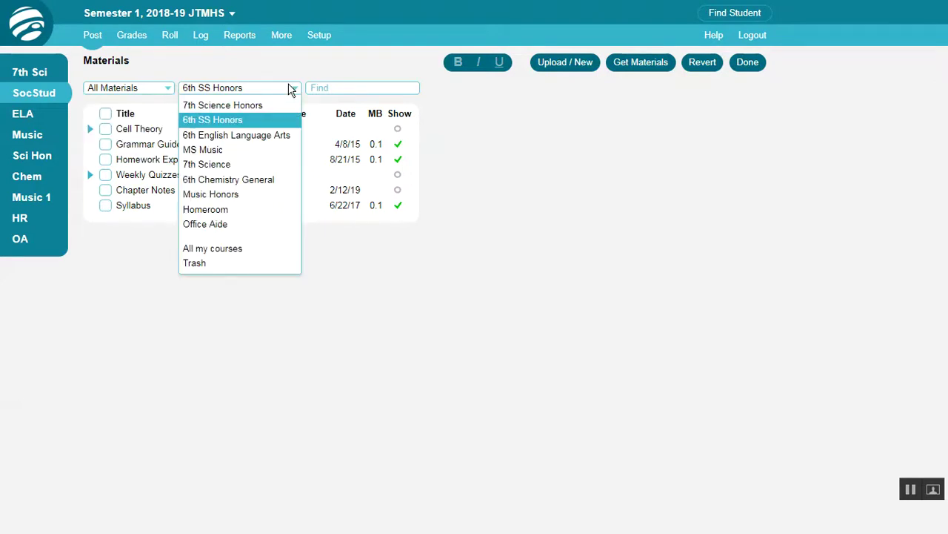
left_click(272, 135)
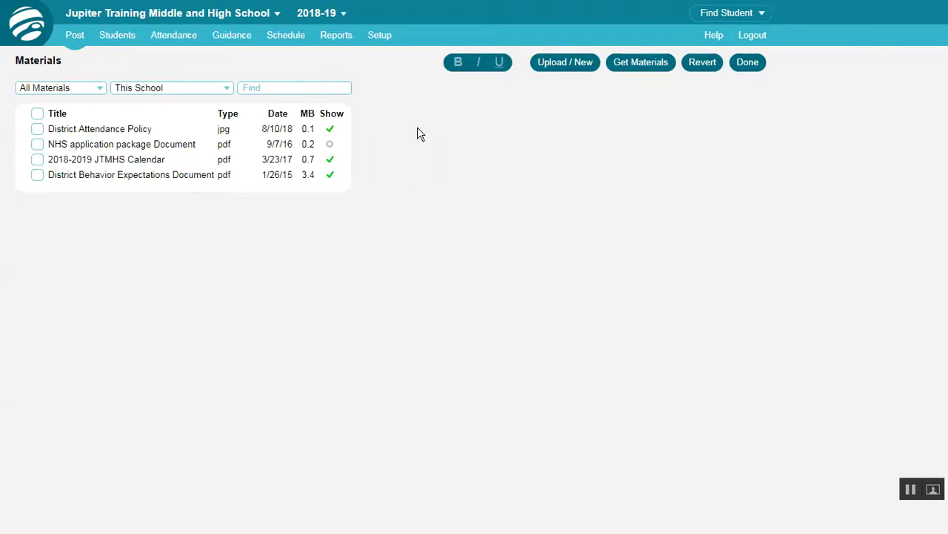
- Check the available schools and the source filter options in the school office's Materials list
left_click(277, 15)
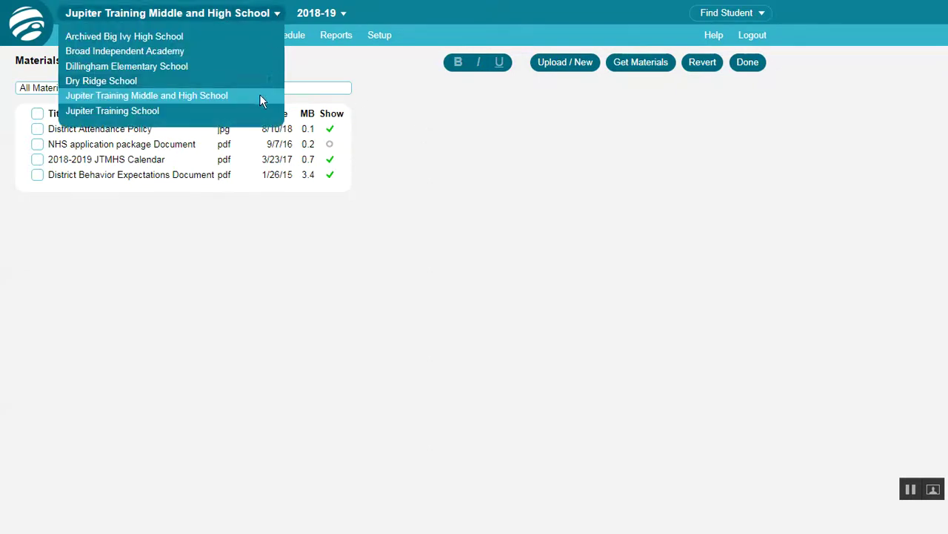
left_click(276, 14)
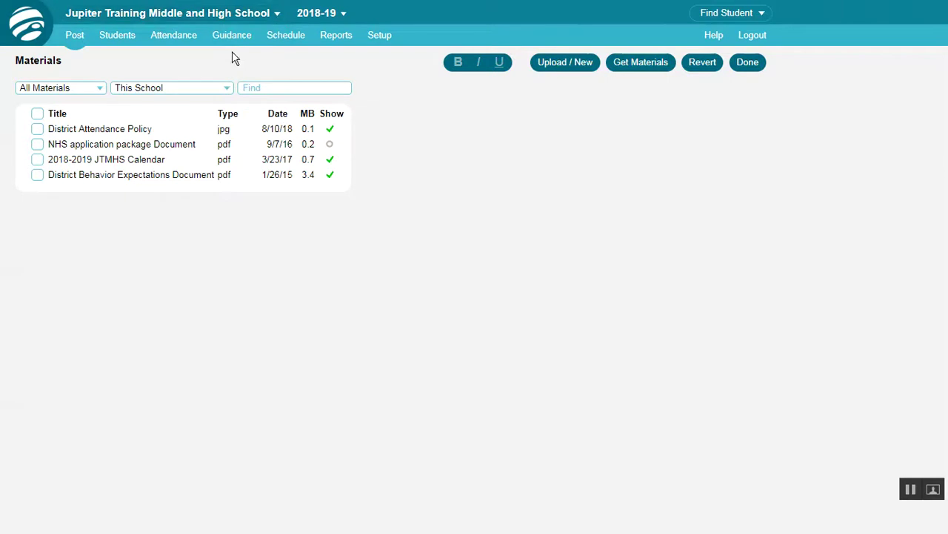
left_click(227, 94)
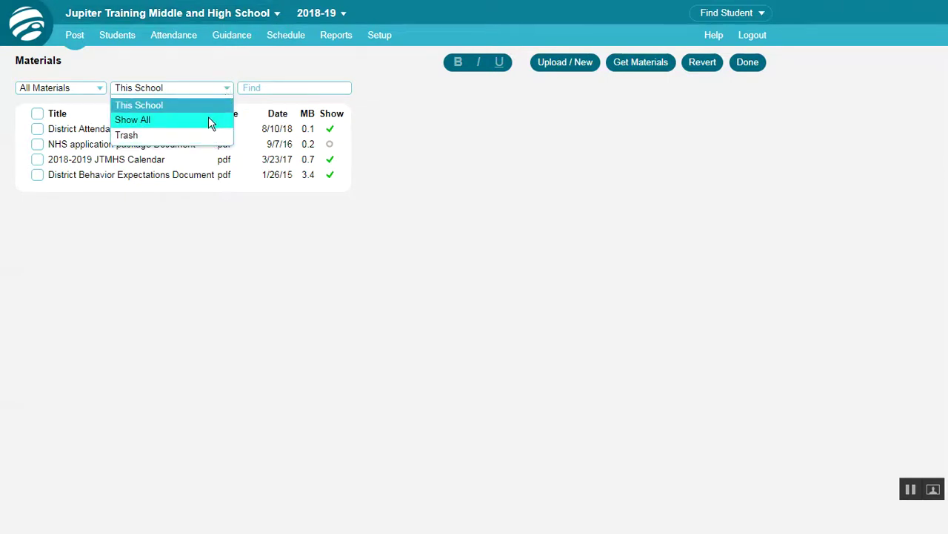
left_click(209, 119)
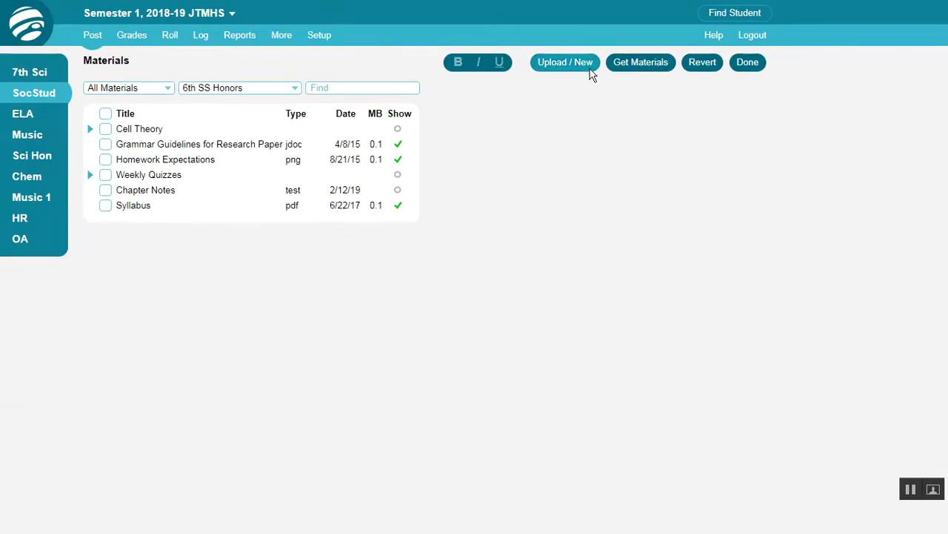
- Try to upload New File to be Posted.pdf from this computer to the 6th SS Honors course
left_click(589, 65)
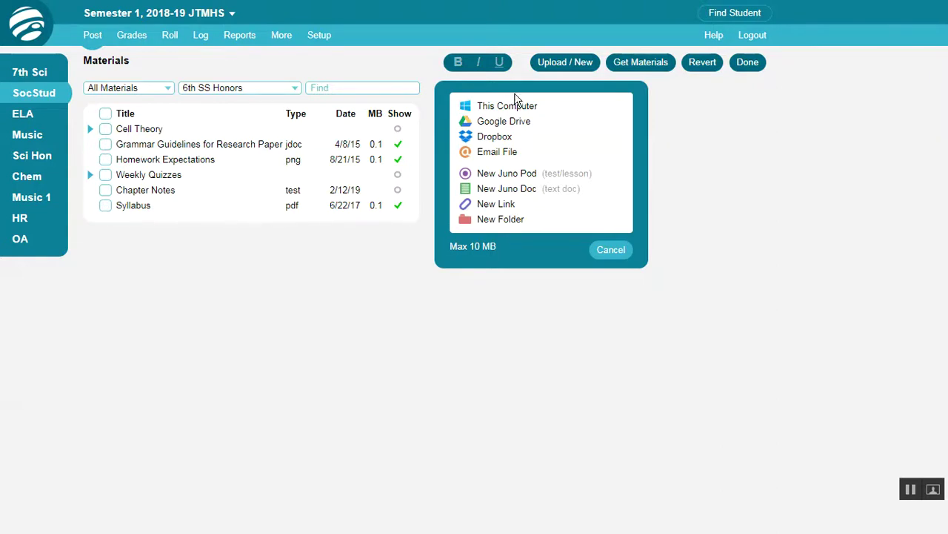
left_click(516, 115)
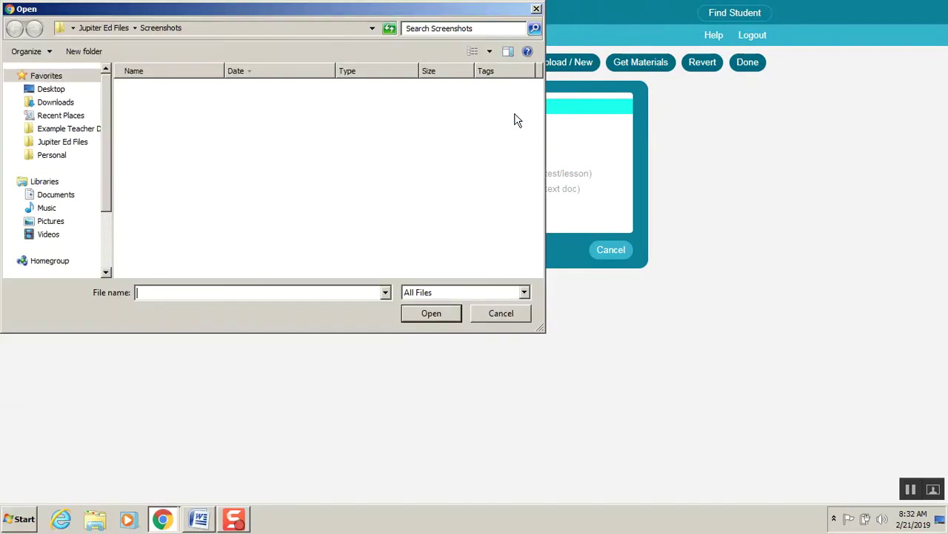
left_click(76, 130)
double_click(167, 122)
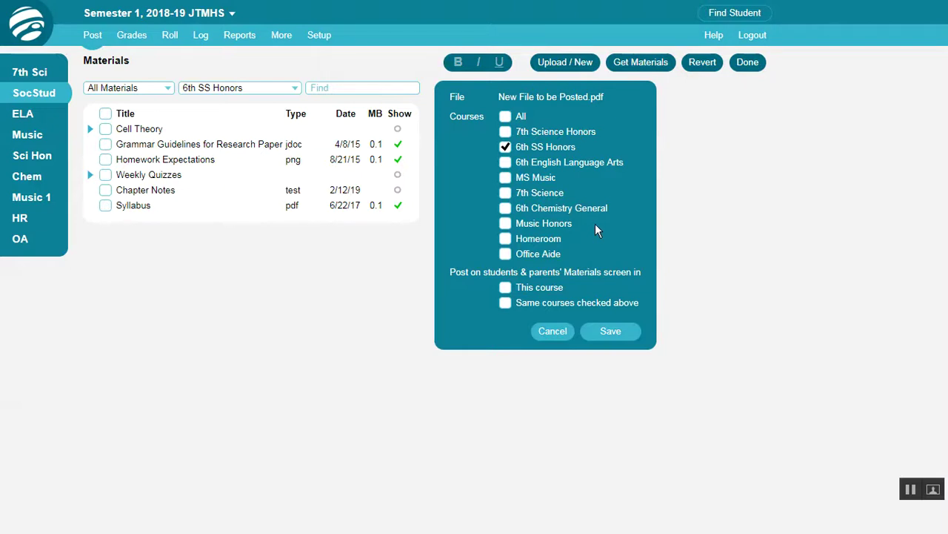
left_click(661, 300)
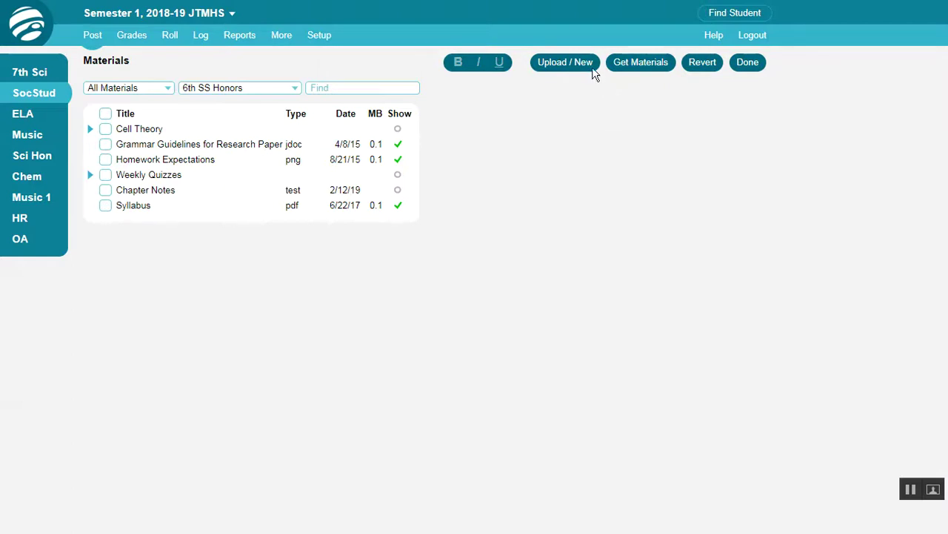
left_click(593, 69)
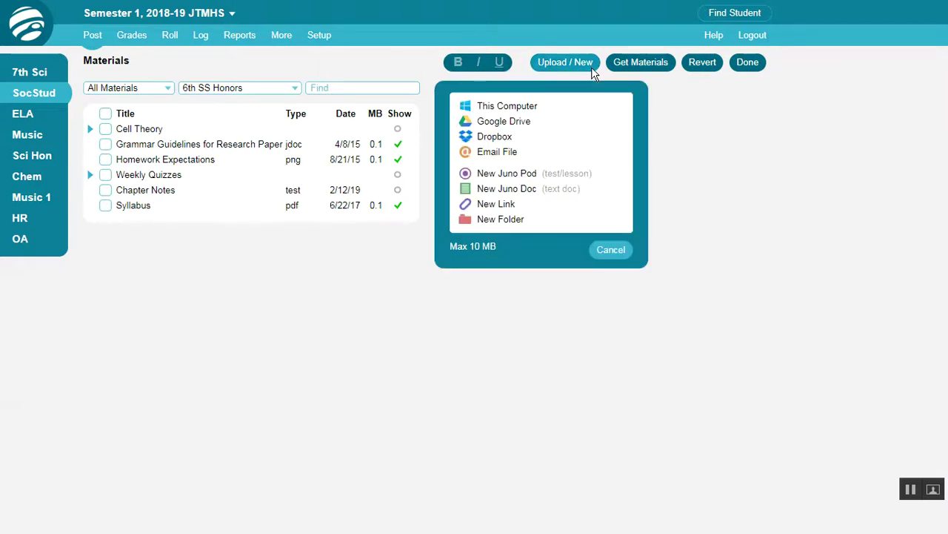
left_click(516, 205)
type("www.jupitered.com")
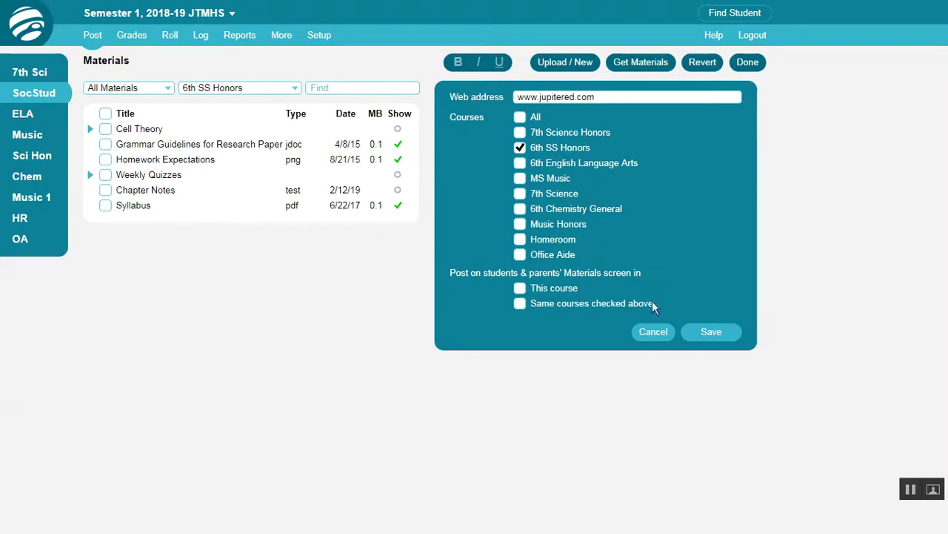
left_click(712, 333)
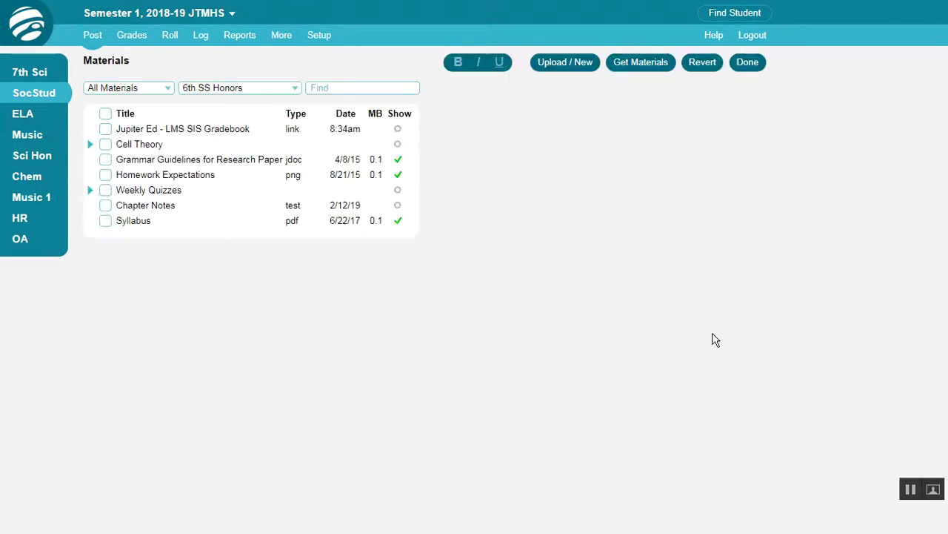
- Try to create a new folder in the 7th Science Honors materials
left_click(149, 162)
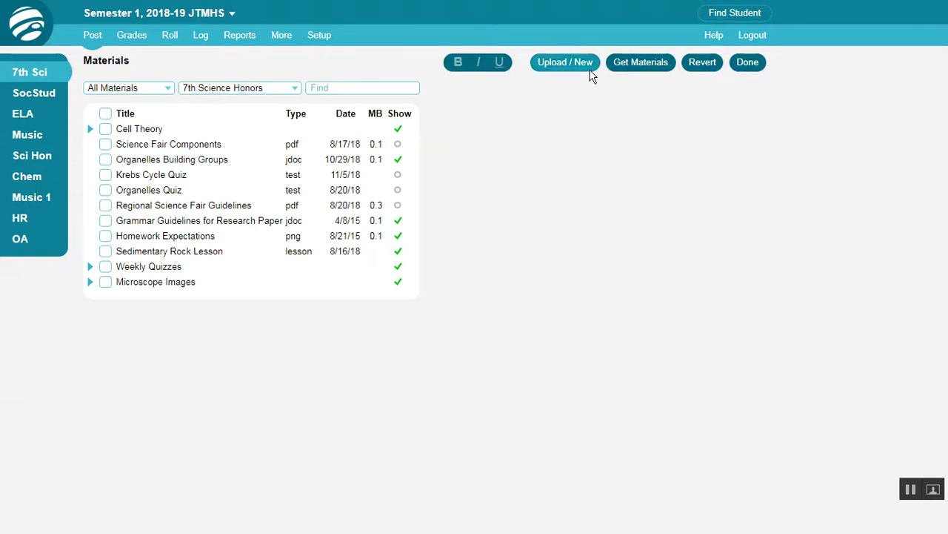
left_click(590, 71)
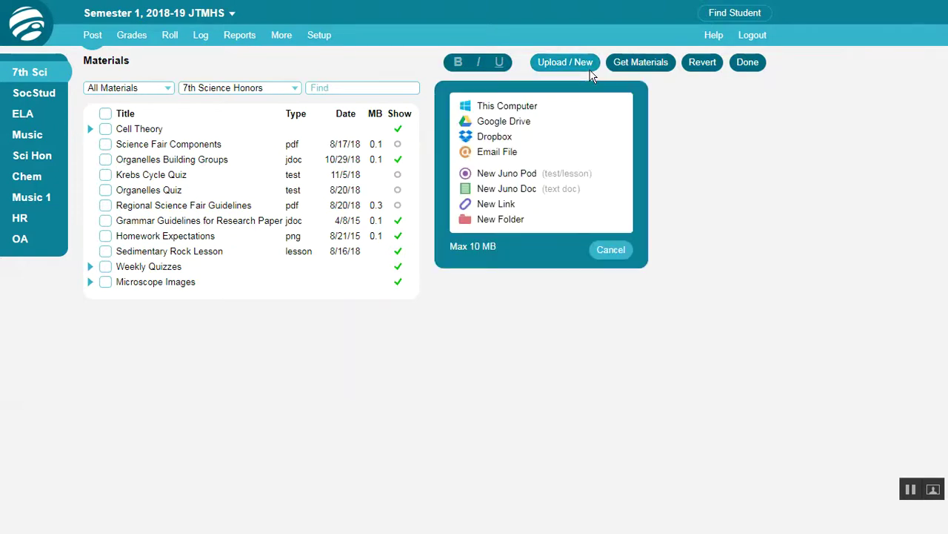
left_click(557, 219)
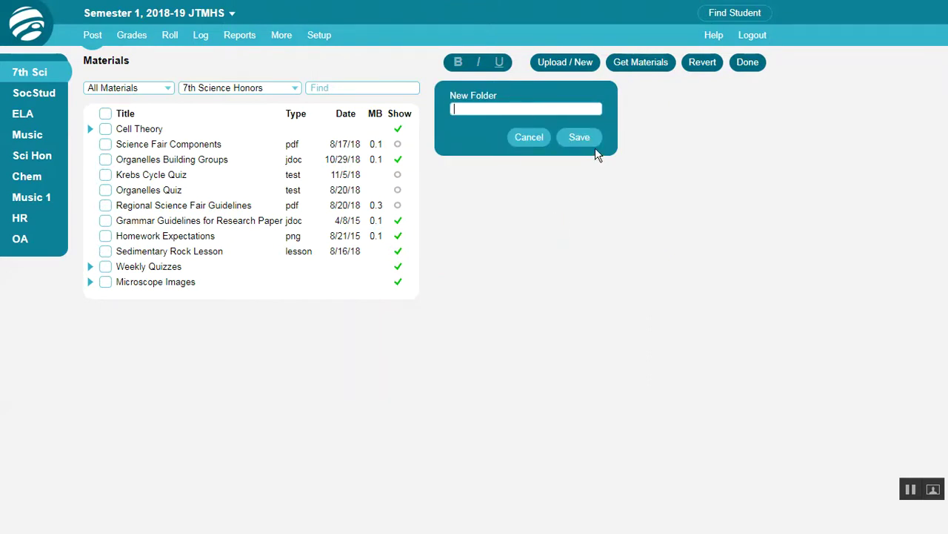
left_click(529, 138)
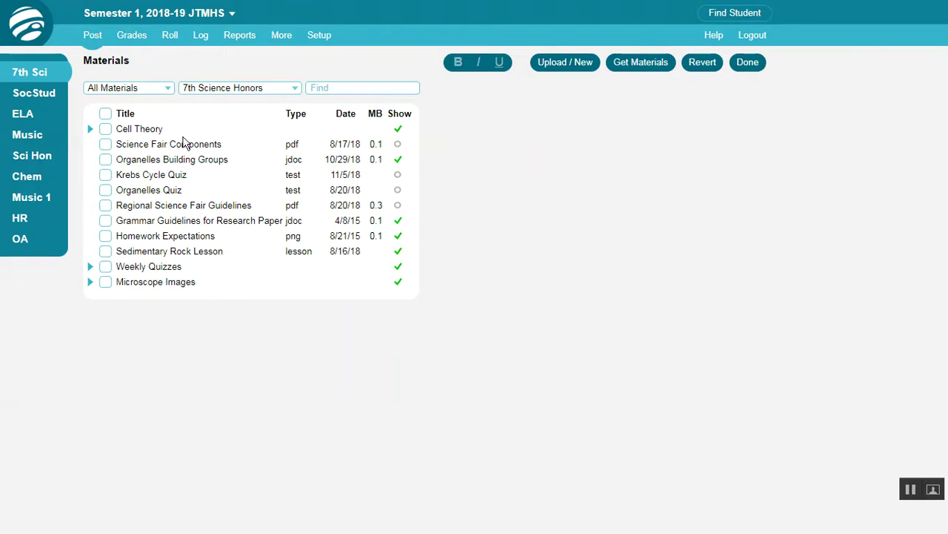
- Move Science Fair Components, Organelles Building Groups and Krebs Cycle Quiz into the Cell Theory folder, and Organelles Quiz below Regional Science Fair Guidelines
left_click_drag(186, 148, 185, 126)
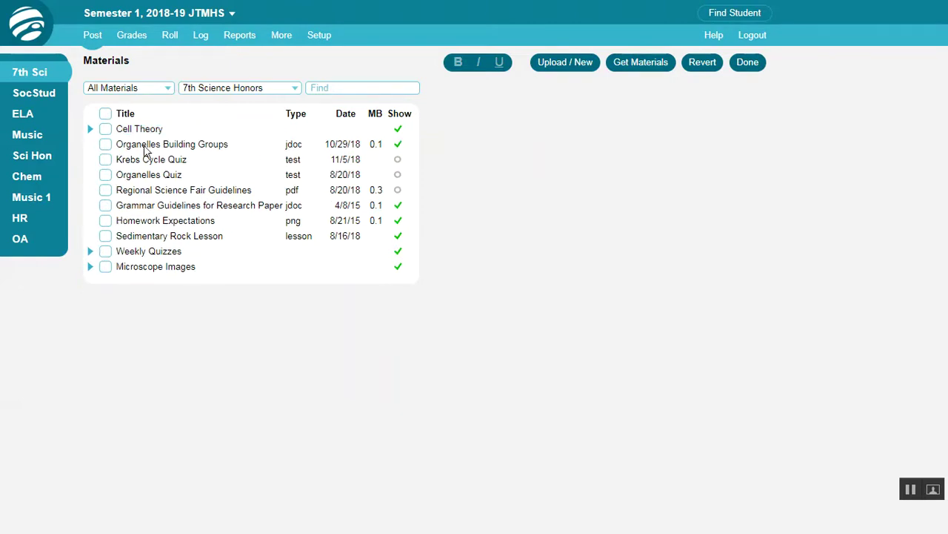
left_click(105, 144)
left_click(106, 159)
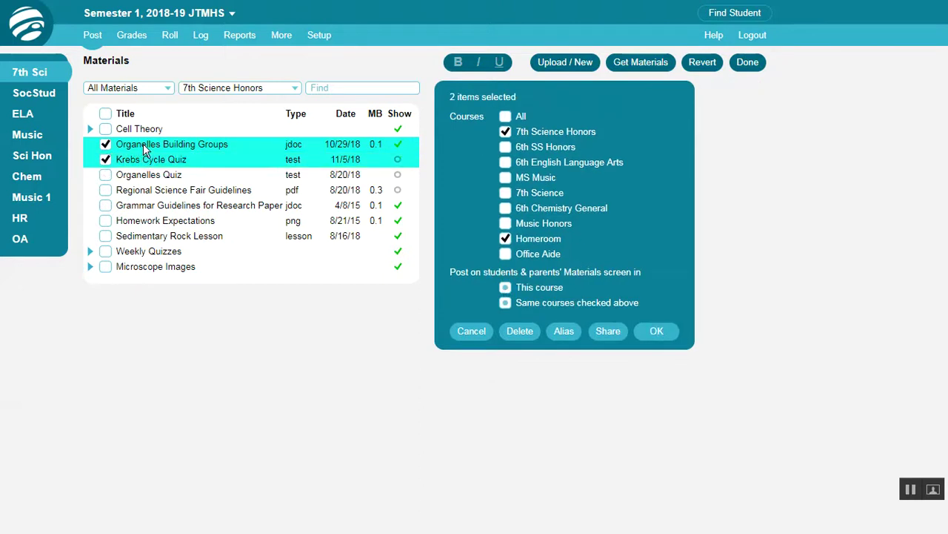
left_click_drag(141, 155, 142, 135)
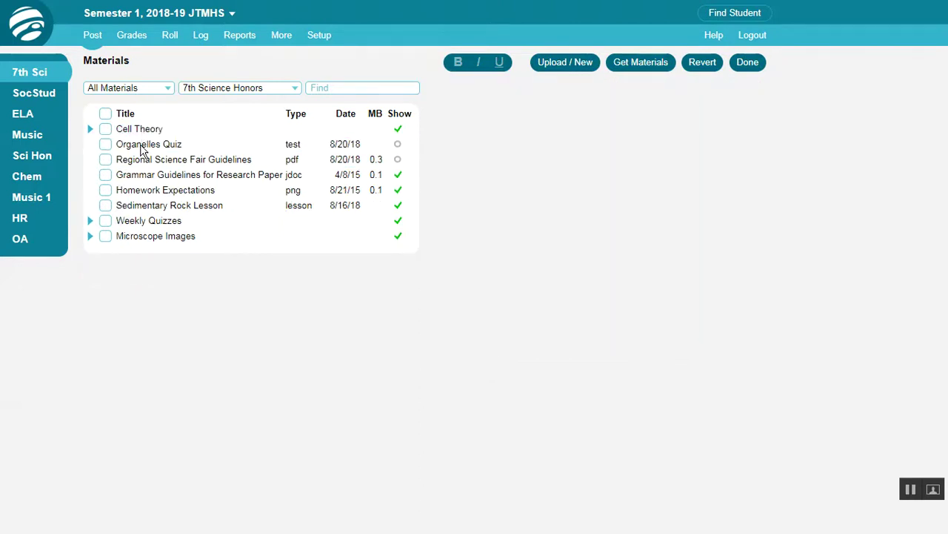
left_click_drag(143, 150, 137, 170)
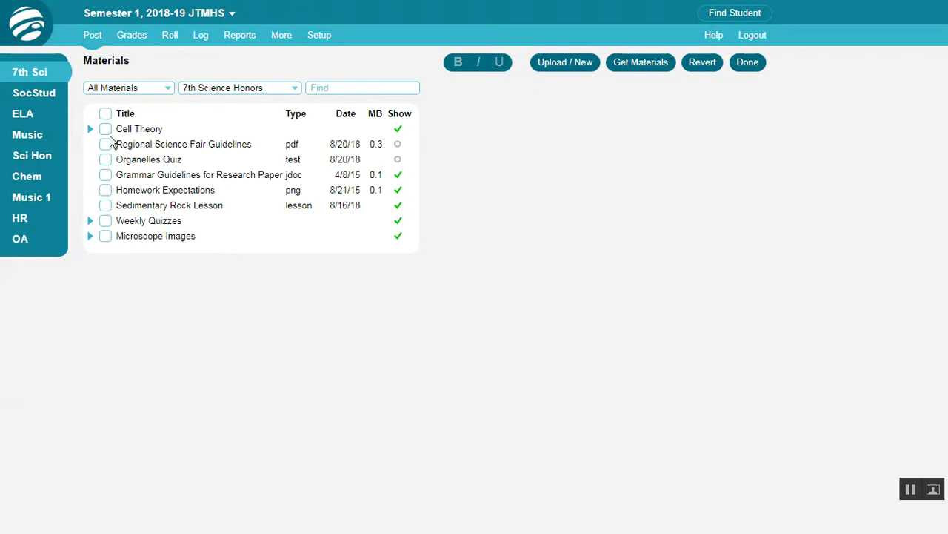
- Make an alias of Plant Cell vs Animal Cells from the Cell Theory folder and move it into the Microscope Images folder
left_click(90, 129)
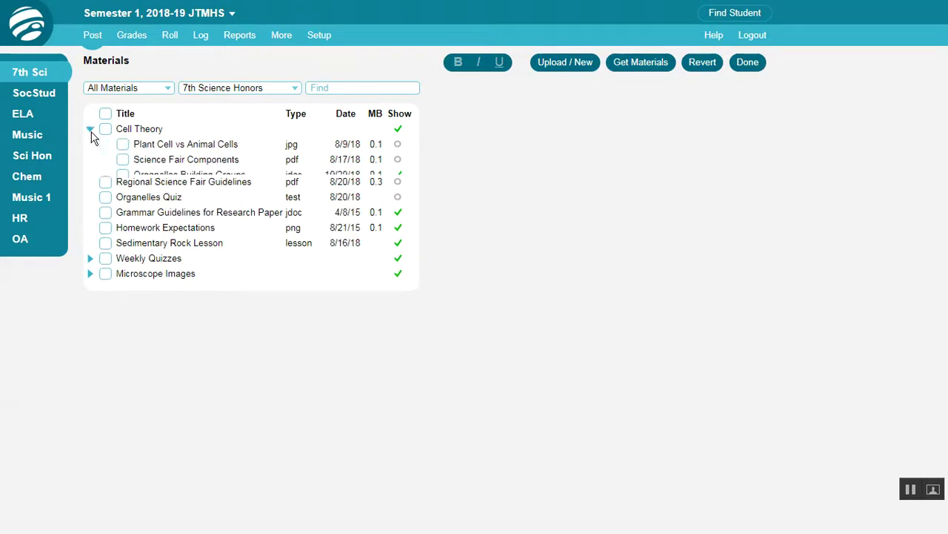
left_click(156, 146)
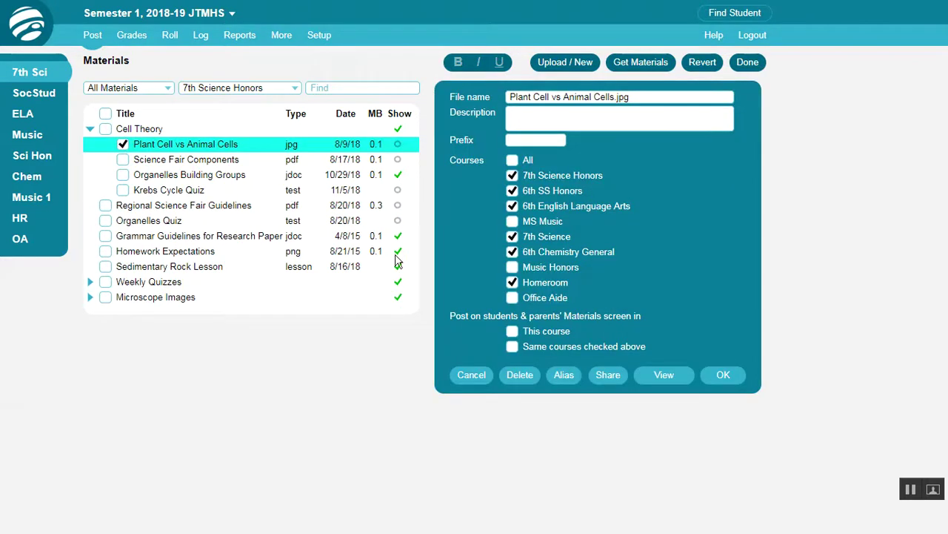
left_click(562, 379)
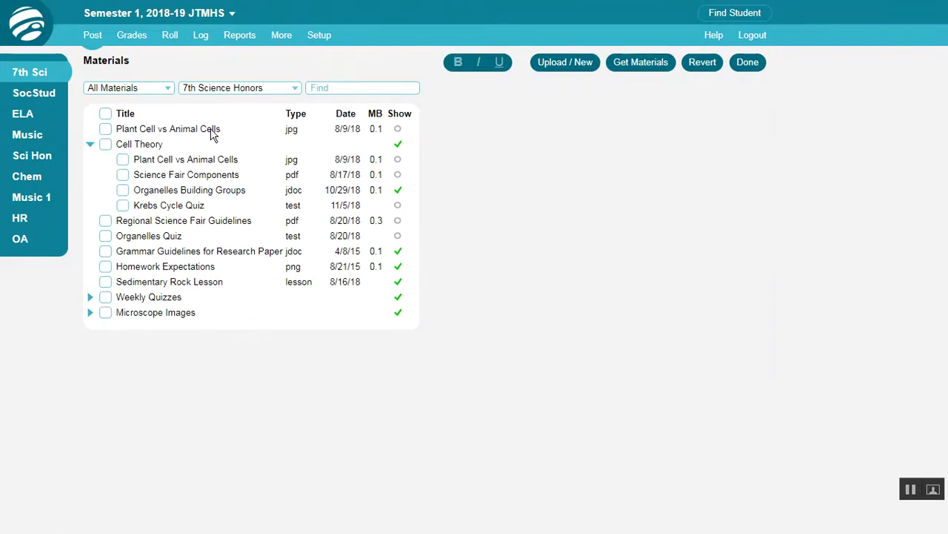
left_click_drag(211, 132, 177, 300)
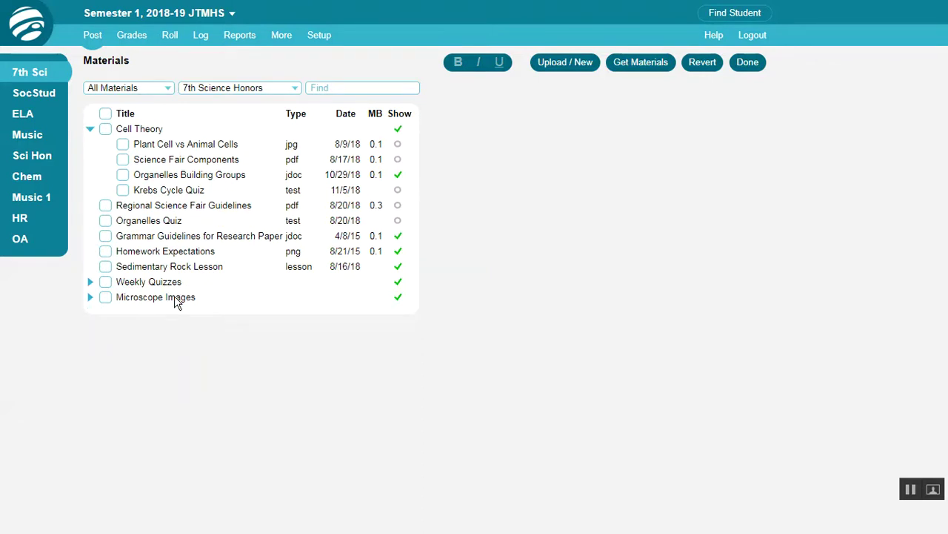
- Check the course filter options in the 7th Science Honors materials, including All my courses and Trash
left_click(295, 92)
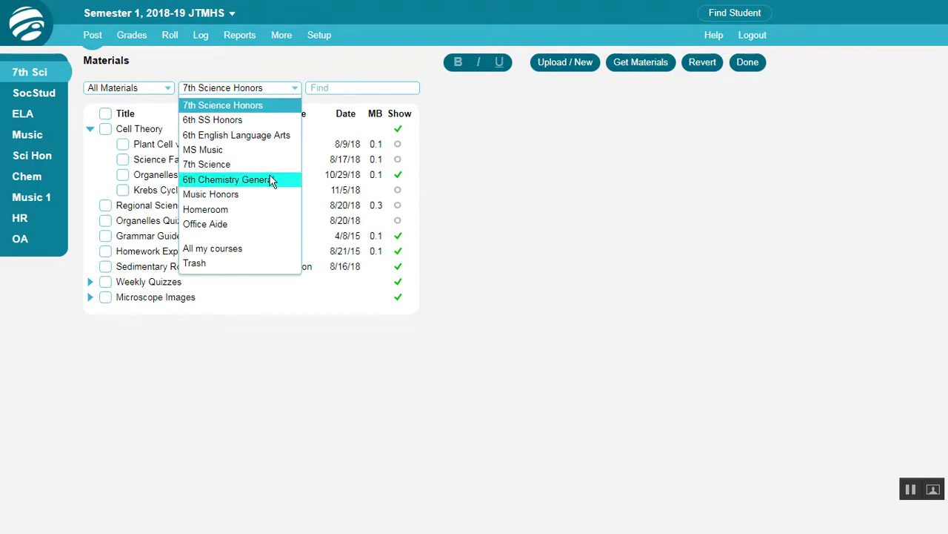
left_click(461, 181)
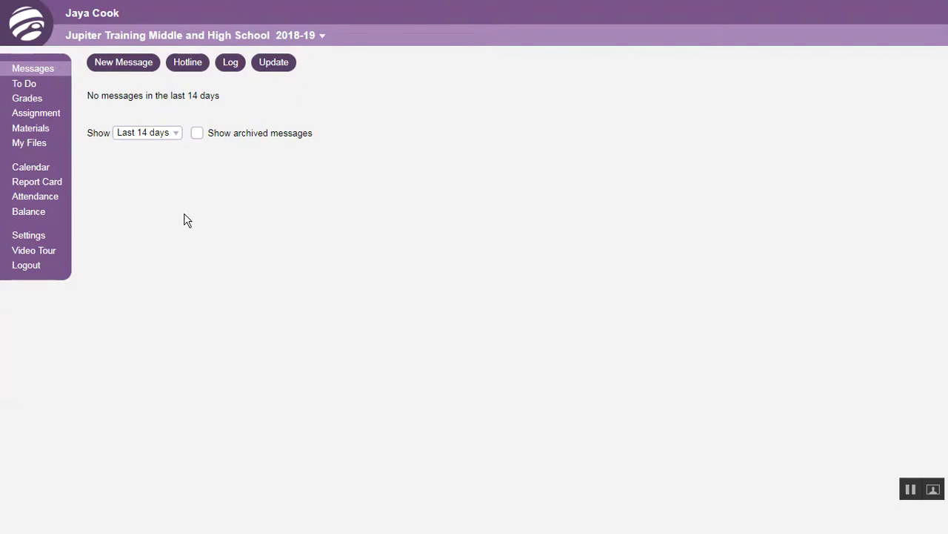
- View the materials posted for 6th SS Honors in the student account and check the class choices
left_click(55, 131)
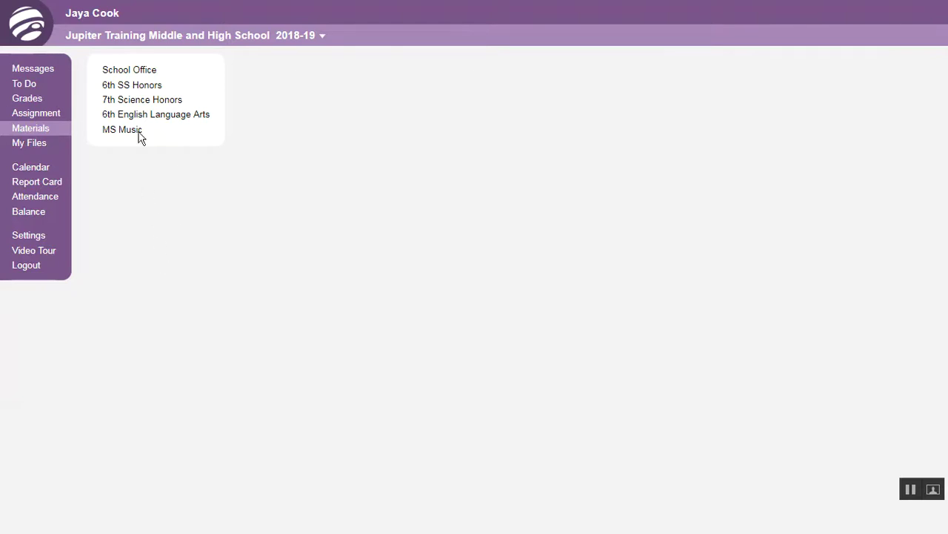
left_click(145, 87)
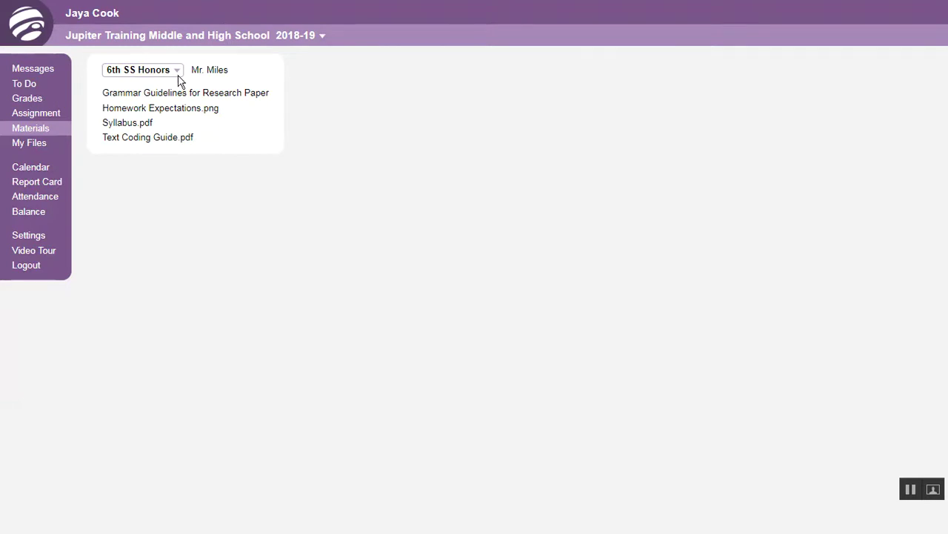
left_click(177, 73)
left_click(164, 87)
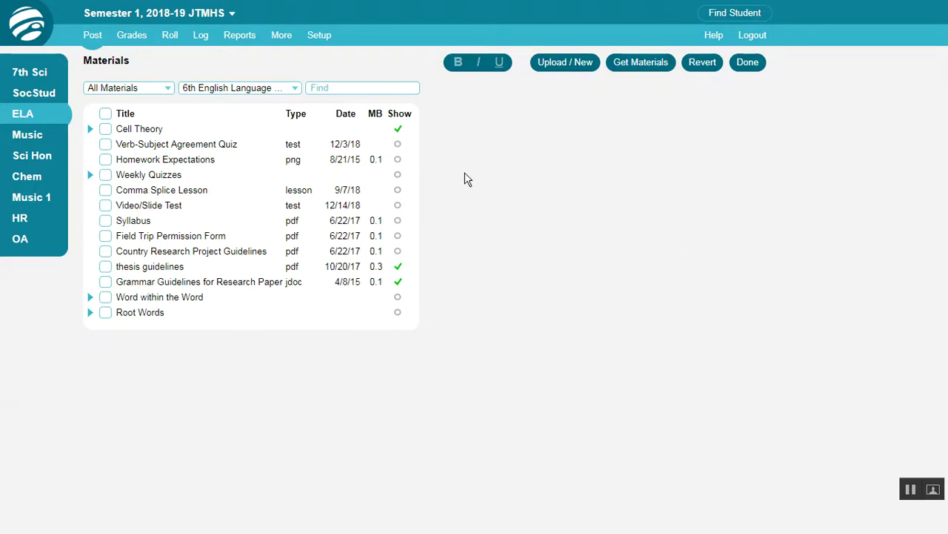
- Show Homework Expectations to students in 6th English Language Arts and set Syllabus.pdf to post in this course
left_click(398, 161)
left_click(158, 222)
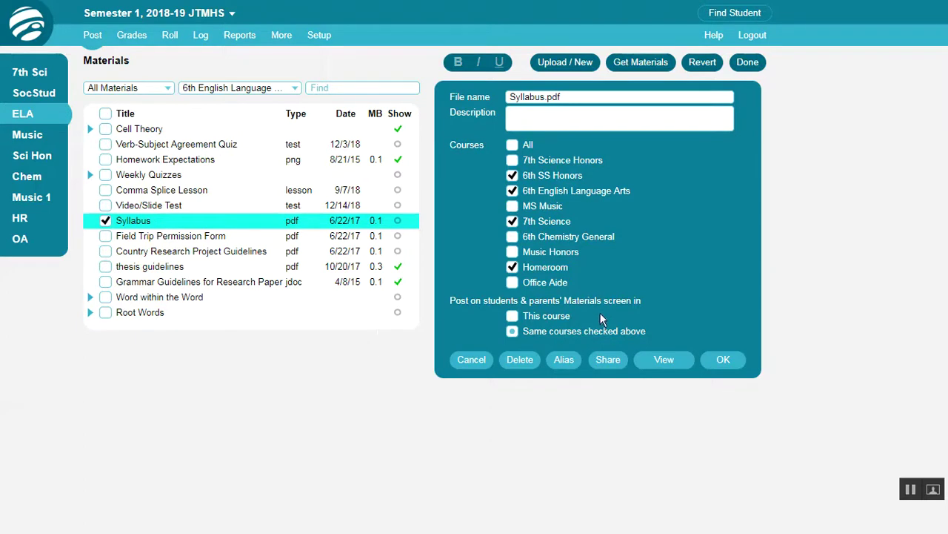
left_click(512, 317)
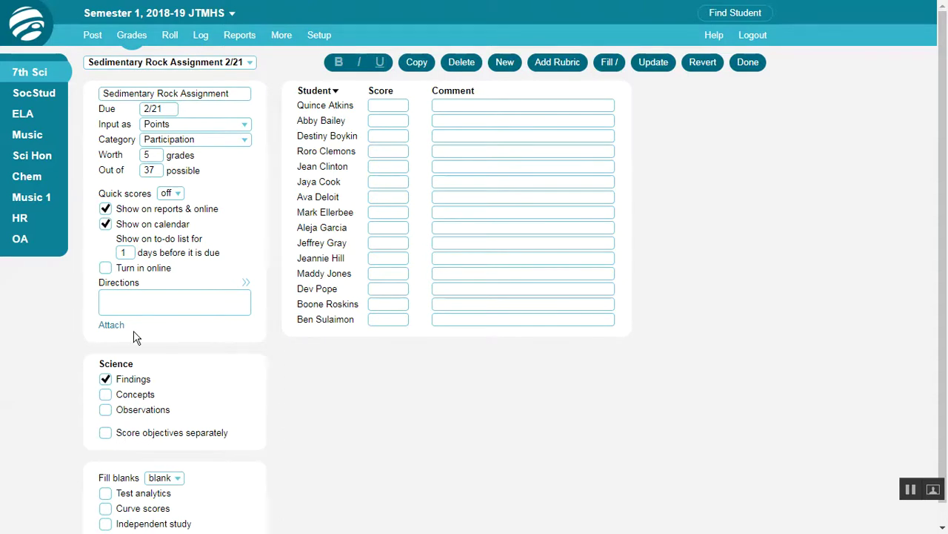
- Select Sedimentary Rock Lesson from the 7th Science Honors materials as the attachment for the Sedimentary Rock Assignment
left_click(111, 326)
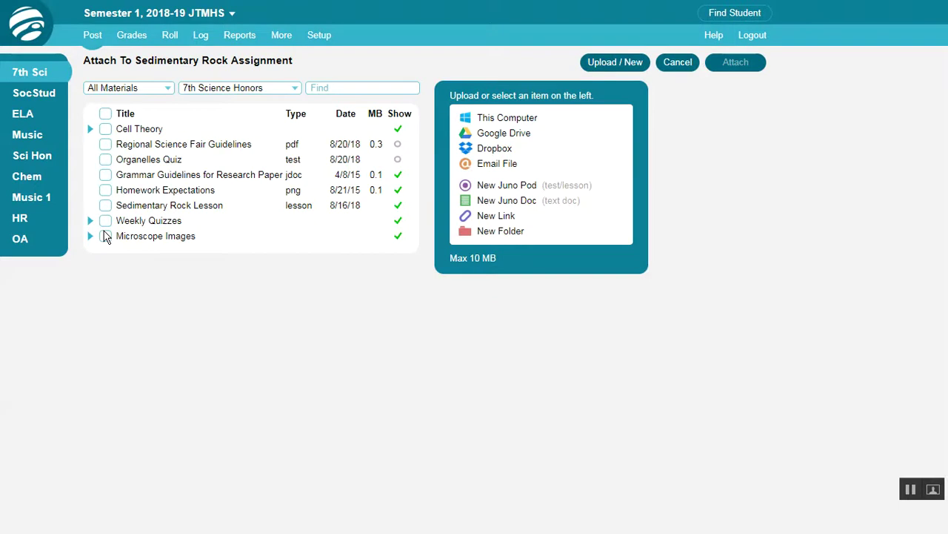
left_click(106, 206)
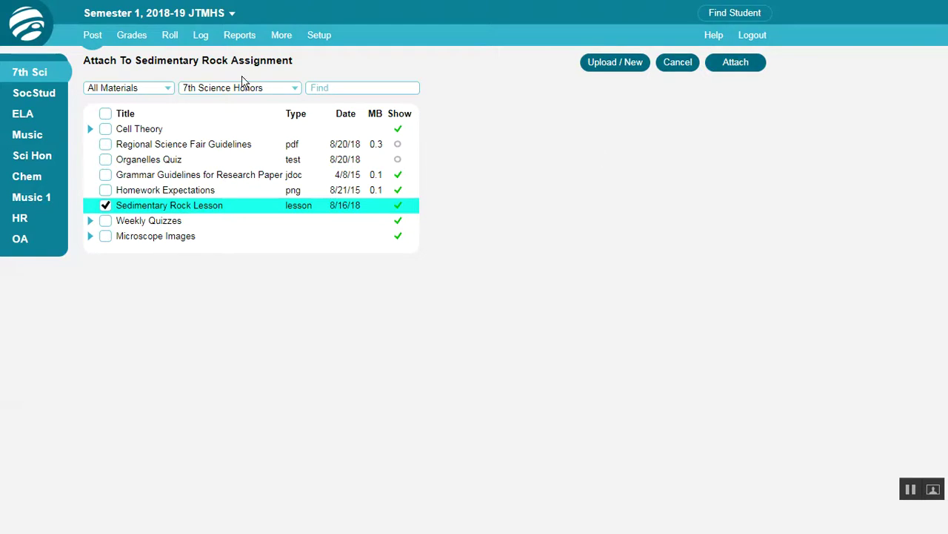
- Open a new calendar notice for 2/20 in the 7th Sci class and check its attachment option
left_click(94, 37)
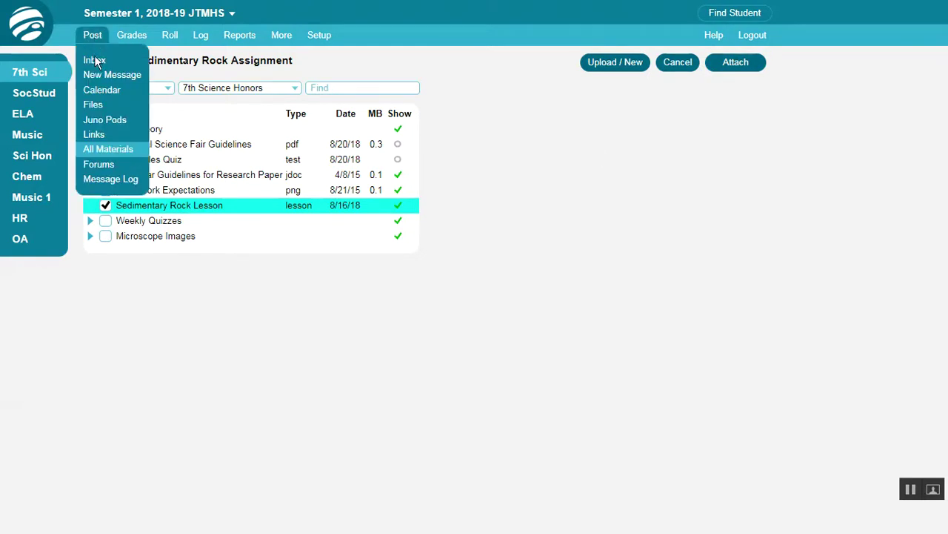
left_click(96, 90)
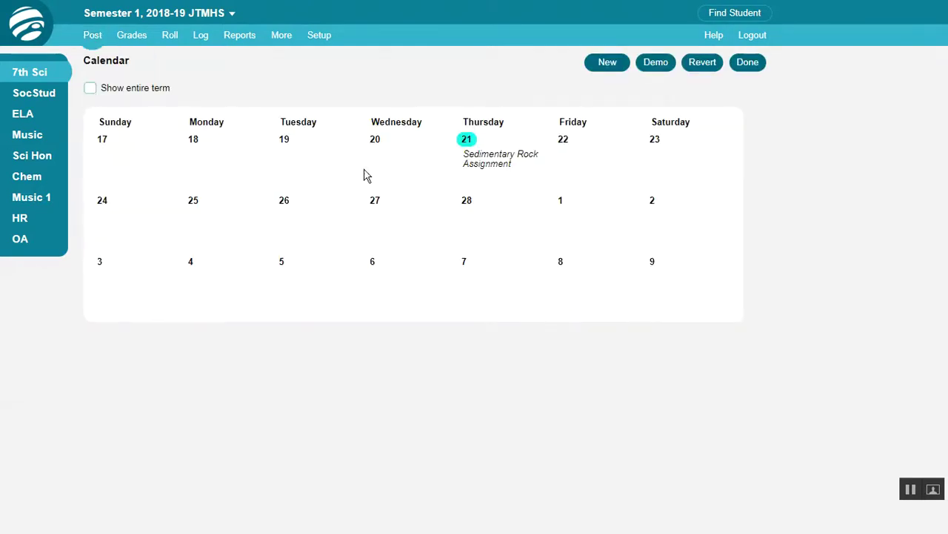
left_click(393, 145)
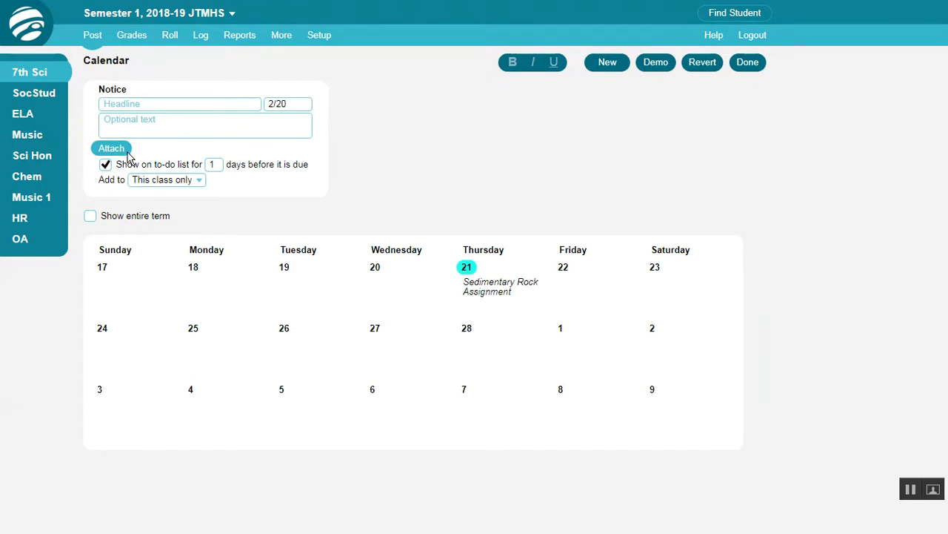
- Open a new message for the 7th Sci class, check its attachment types, and choose to attach existing materials
left_click(94, 39)
left_click(99, 74)
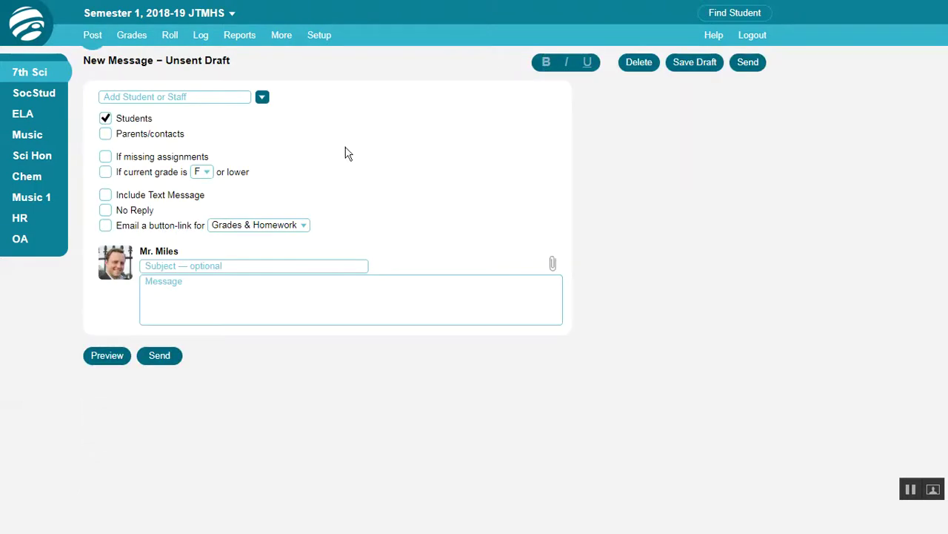
left_click(553, 260)
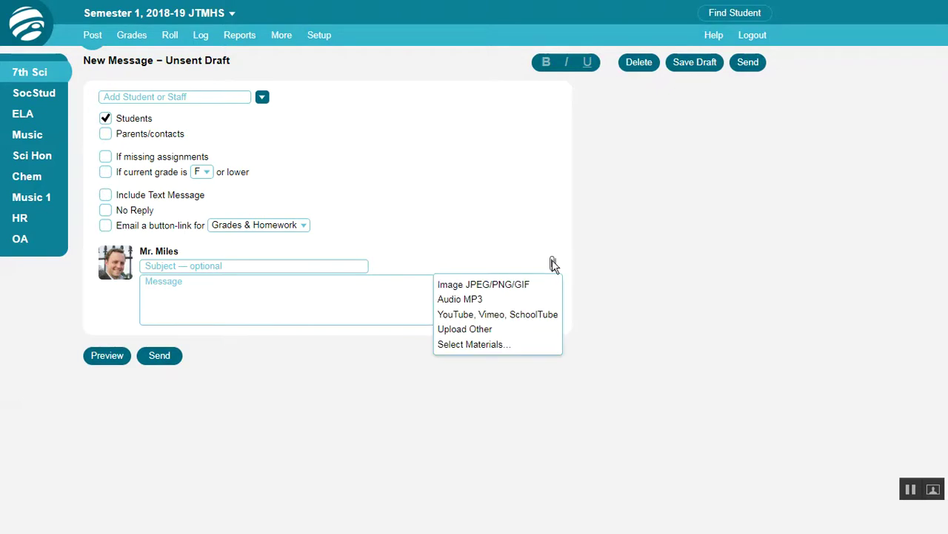
left_click(513, 347)
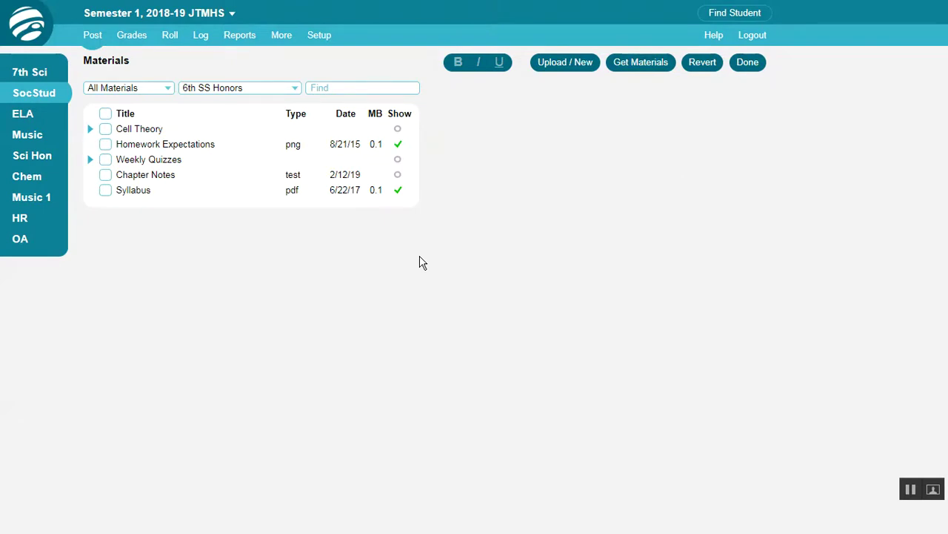
- Examine the course and posting settings of Chapter Notes in 6th SS Honors and open the course filter choices
left_click(104, 175)
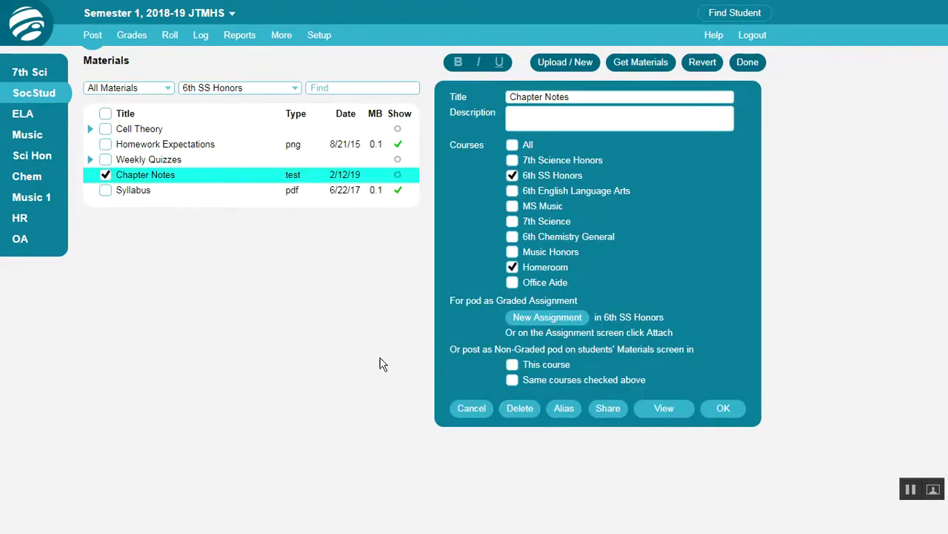
left_click(295, 89)
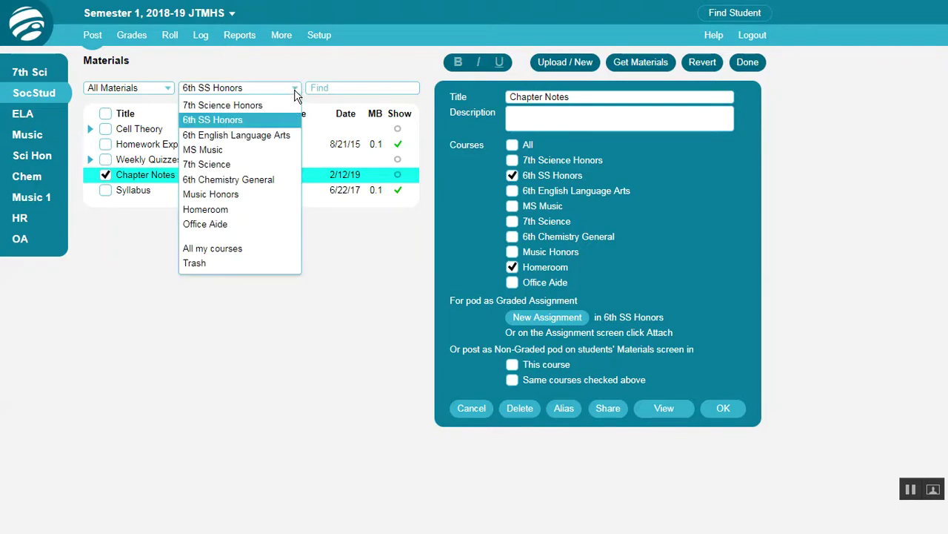